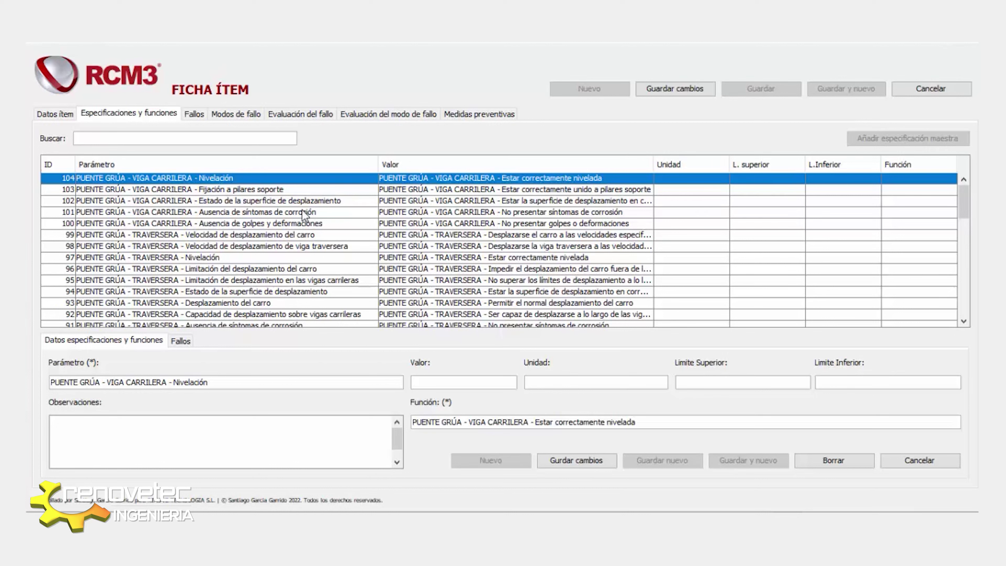
Review the functions of the VIGA CARRILERA specifications from Fijación a pilares soporte to Ausencia de golpes y deformaciones
{"action": "left_click", "coordinate": [240, 189]}
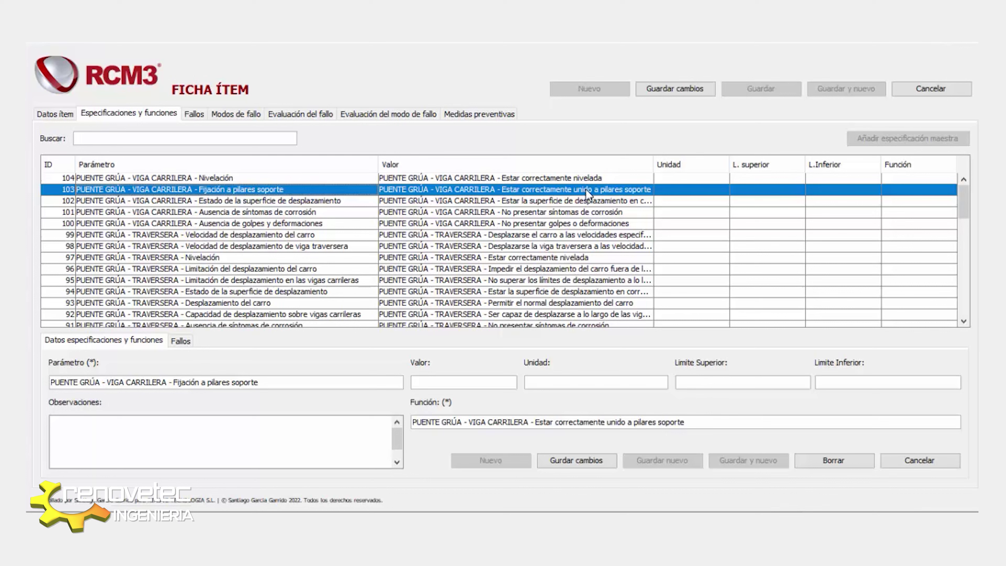
{"action": "left_click", "coordinate": [587, 200]}
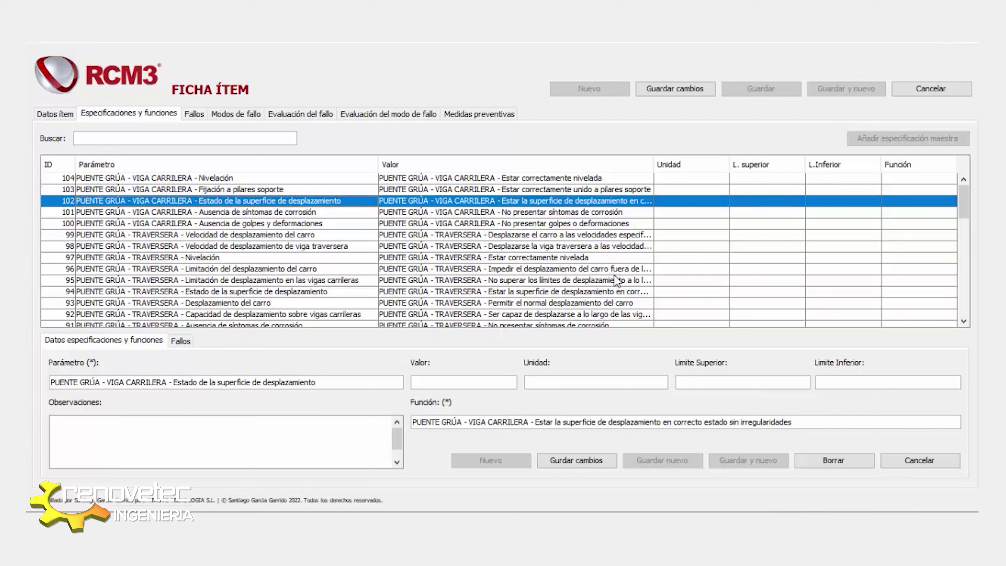
{"action": "key", "text": "Down"}
{"action": "key", "text": "Down"}
Skim the first TRAVERSERA specifications and return to Velocidad de desplazamiento del carro
{"action": "key", "text": "Down"}
{"action": "key", "text": "Down"}
{"action": "key", "text": "Down"}
{"action": "key", "text": "Down"}
{"action": "key", "text": "Down"}
{"action": "key", "text": "Down"}
{"action": "key", "text": "Up"}
{"action": "key", "text": "Up"}
{"action": "key", "text": "Up"}
{"action": "key", "text": "Up"}
{"action": "key", "text": "Up"}
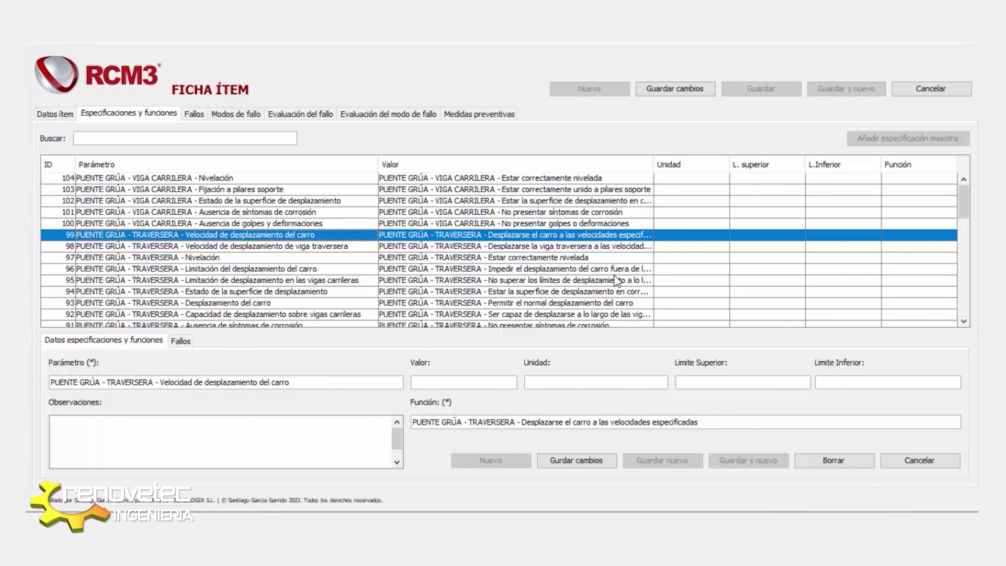
Read the TRAVERSERA functions from Velocidad de desplazamiento de viga traversera through Ausencia de goles y deformaciones
{"action": "key", "text": "Down"}
{"action": "key", "text": "Down"}
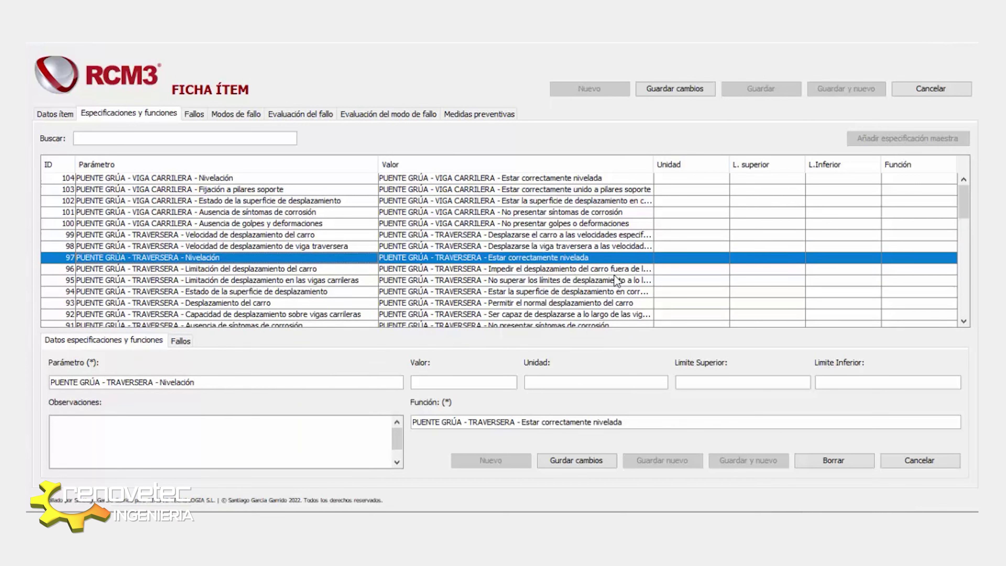
{"action": "key", "text": "Down"}
{"action": "key", "text": "Down"}
{"action": "key", "text": "Down"}
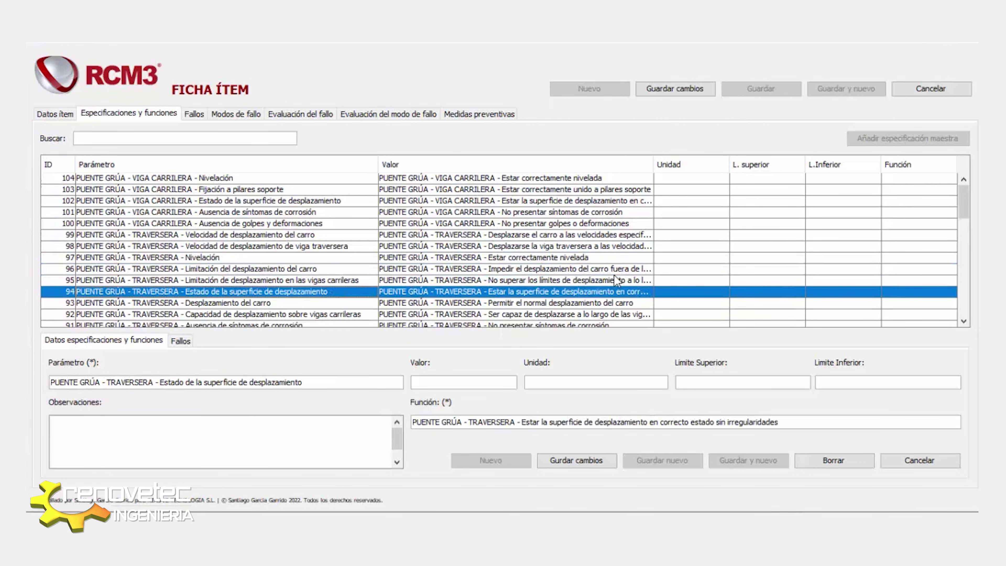
{"action": "key", "text": "Down"}
{"action": "key", "text": "Down"}
{"action": "key", "text": "Down"}
{"action": "key", "text": "Up"}
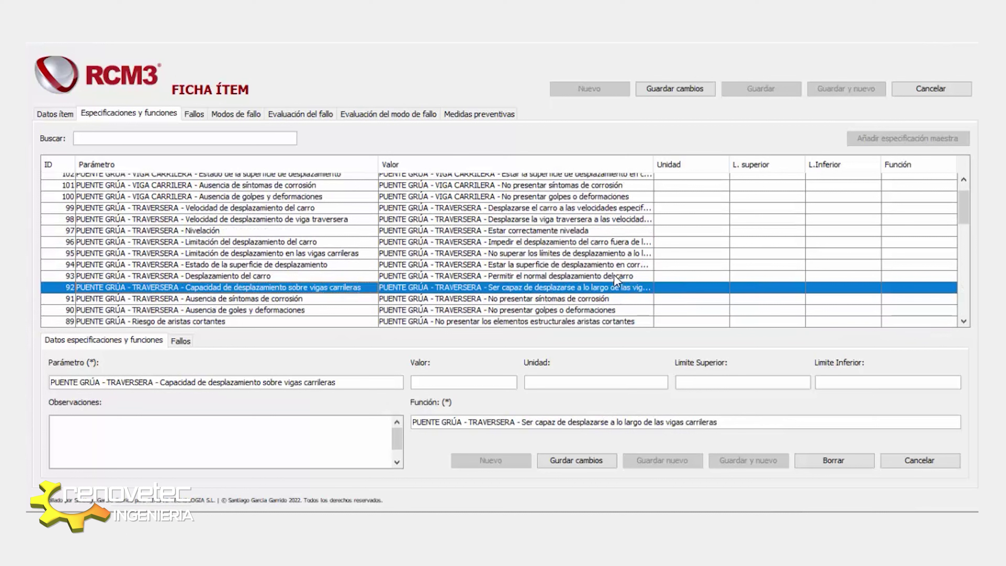
{"action": "key", "text": "Down"}
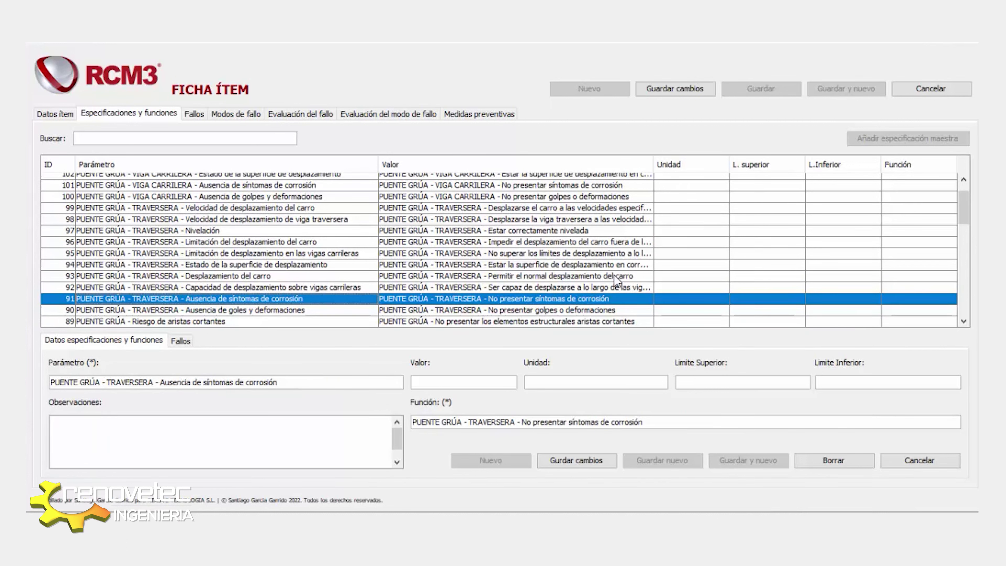
{"action": "key", "text": "Down"}
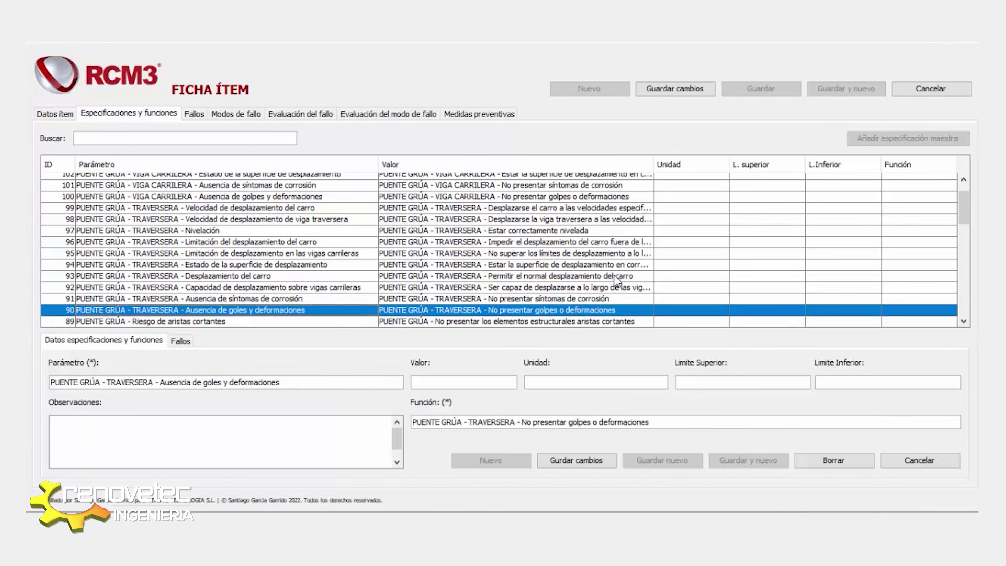
Go back up through the TRAVERSERA specifications to recheck their functions
{"action": "key", "text": "Up"}
{"action": "key", "text": "Up"}
{"action": "key", "text": "Up"}
{"action": "key", "text": "Up"}
{"action": "key", "text": "Up"}
{"action": "key", "text": "Up"}
{"action": "key", "text": "Up"}
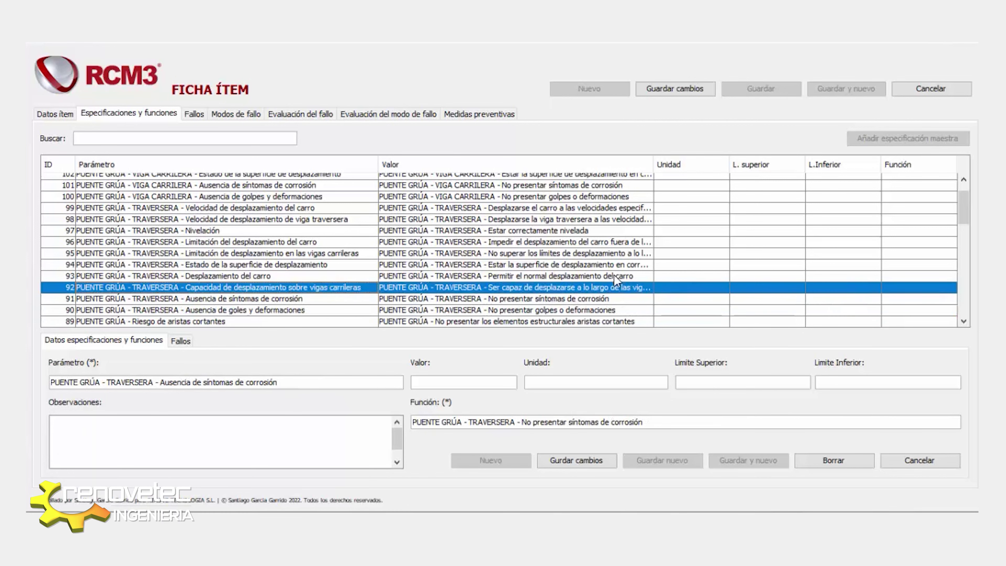
{"action": "key", "text": "Up"}
{"action": "key", "text": "Up"}
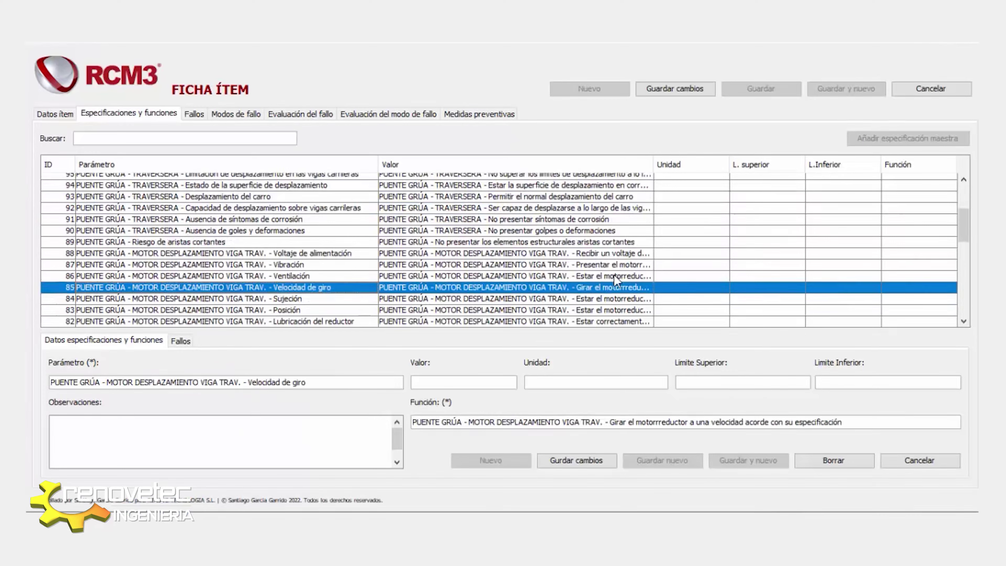
Skim the MOTOR DESPLAZAMIENTO VIGA TRAV. specifications from Voltaje de alimentación down to the Posición row of MOTOR DESPLAZAMIENTO CARRO
{"action": "key", "text": "Up"}
{"action": "key", "text": "Up"}
{"action": "key", "text": "Up"}
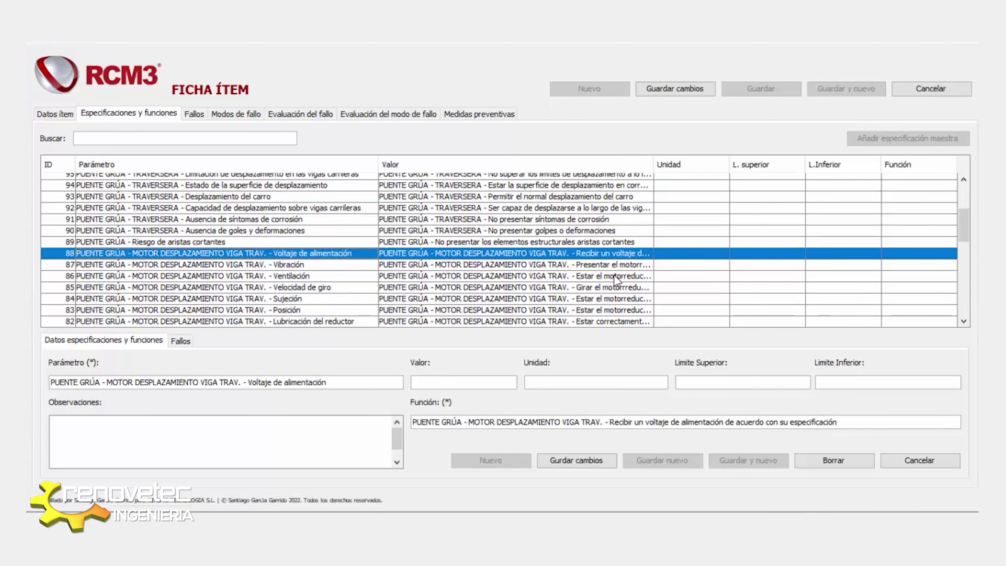
{"action": "key", "text": "Down"}
{"action": "key", "text": "Down"}
{"action": "key", "text": "Down"}
{"action": "key", "text": "Down"}
{"action": "key", "text": "Down"}
{"action": "key", "text": "Down"}
{"action": "key", "text": "Down"}
{"action": "key", "text": "Down"}
{"action": "key", "text": "Down"}
{"action": "key", "text": "Down"}
{"action": "key", "text": "Down"}
{"action": "key", "text": "Down"}
{"action": "key", "text": "Down"}
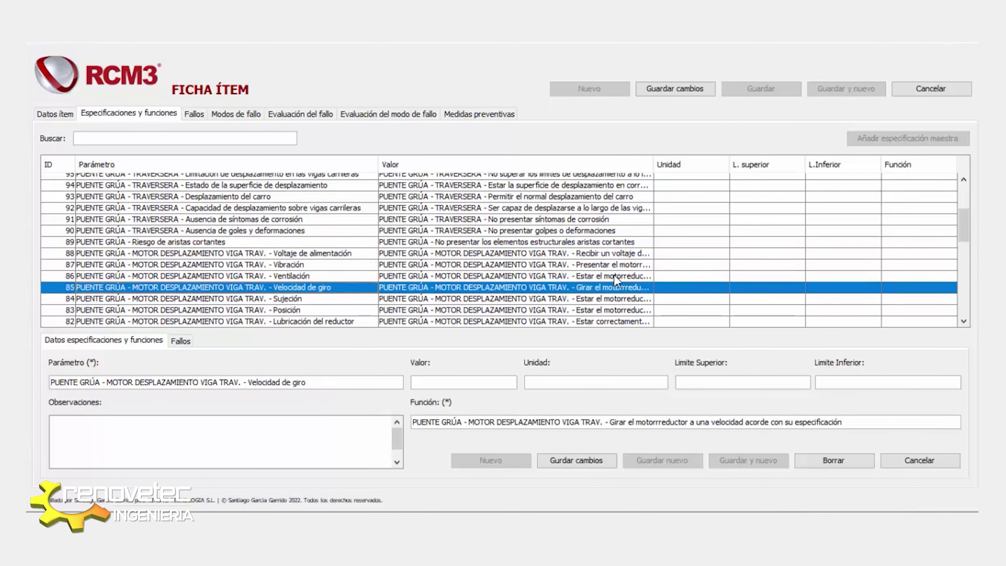
{"action": "key", "text": "Down"}
{"action": "key", "text": "Down"}
{"action": "key", "text": "Down"}
{"action": "key", "text": "Down"}
{"action": "key", "text": "Down"}
{"action": "key", "text": "Down"}
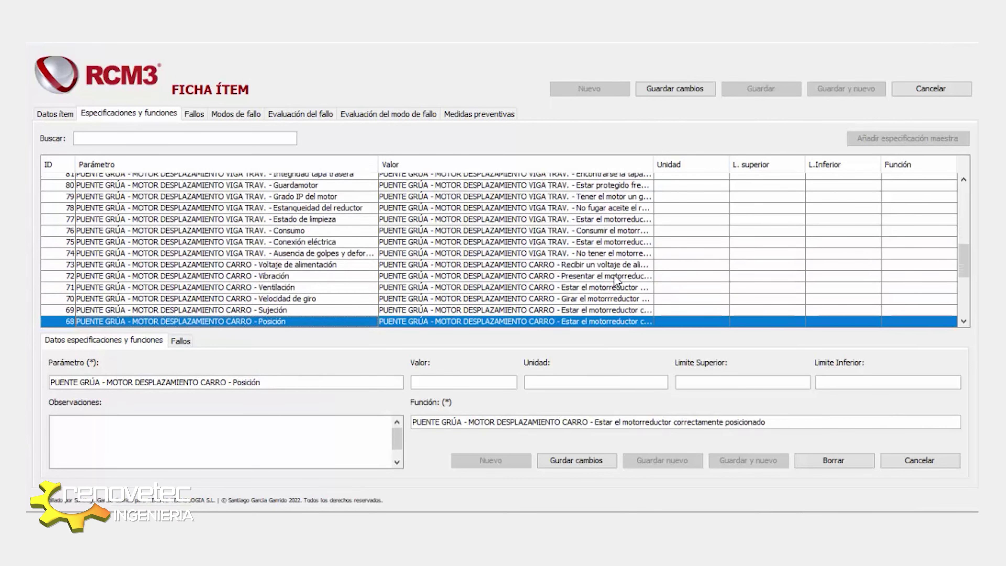
Return up the list to the Voltaje de alimentación specification of MOTOR DESPLAZAMIENTO VIGA TRAV
{"action": "key", "text": "Up"}
{"action": "key", "text": "Up"}
{"action": "key", "text": "Up"}
{"action": "key", "text": "Up"}
{"action": "key", "text": "Up"}
{"action": "key", "text": "Up"}
{"action": "key", "text": "Up"}
{"action": "key", "text": "Up"}
{"action": "key", "text": "Up"}
{"action": "key", "text": "Up"}
{"action": "key", "text": "Up"}
{"action": "key", "text": "Up"}
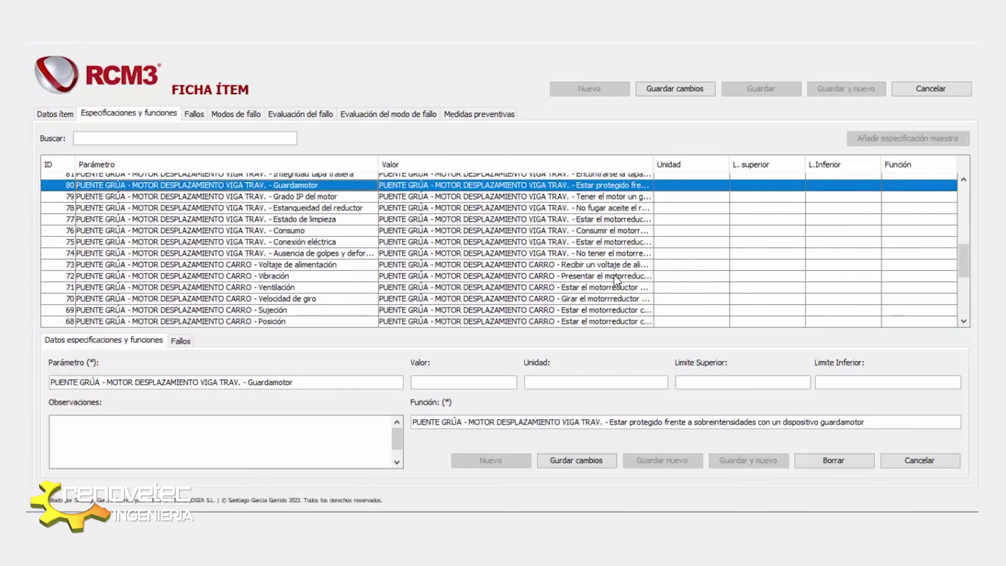
{"action": "key", "text": "Up"}
{"action": "key", "text": "Up"}
{"action": "key", "text": "Up"}
{"action": "key", "text": "Up"}
{"action": "key", "text": "Up"}
{"action": "key", "text": "Up"}
{"action": "key", "text": "Up"}
{"action": "key", "text": "Up"}
{"action": "key", "text": "Up"}
{"action": "key", "text": "Up"}
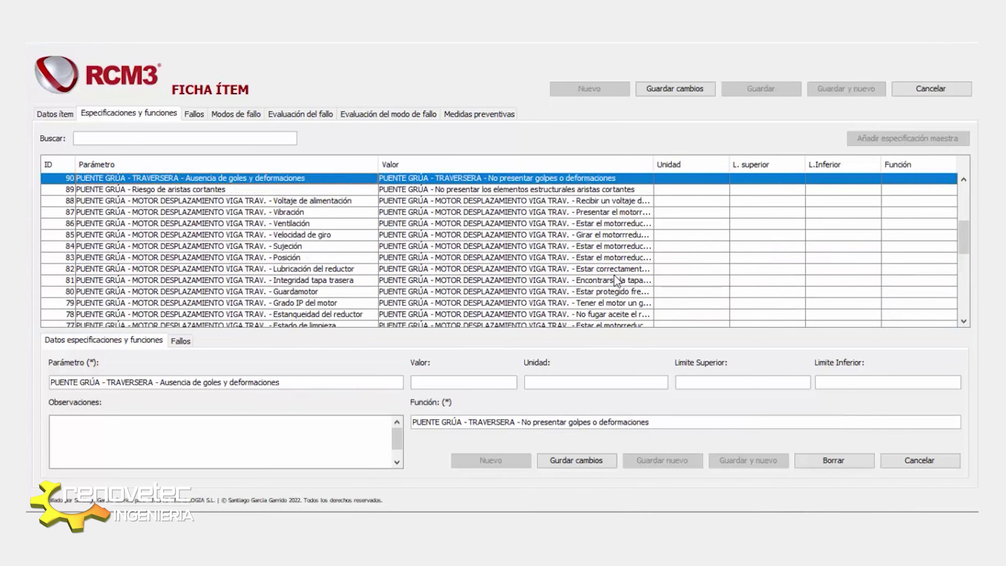
{"action": "key", "text": "Down"}
{"action": "key", "text": "Down"}
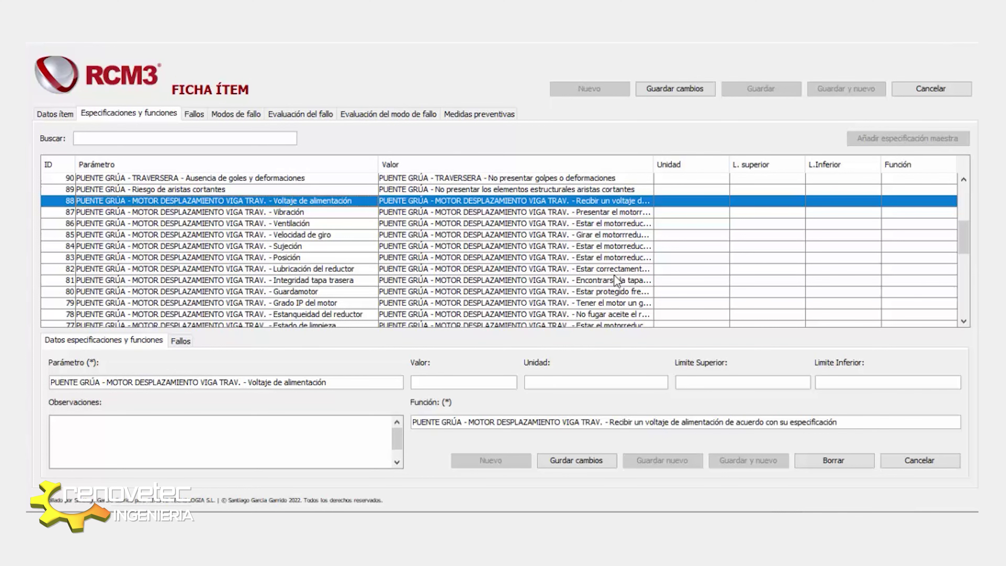
Read the MOTOR DESPLAZAMIENTO VIGA TRAV. functions one by one from Vibración to Ausencia de golpes y deformaciones
{"action": "key", "text": "Down"}
{"action": "key", "text": "Down"}
{"action": "key", "text": "Down"}
{"action": "key", "text": "Down"}
{"action": "key", "text": "Down"}
{"action": "key", "text": "Down"}
{"action": "key", "text": "Down"}
{"action": "key", "text": "Down"}
{"action": "key", "text": "Down"}
{"action": "key", "text": "Down"}
{"action": "key", "text": "Down"}
{"action": "key", "text": "Down"}
{"action": "key", "text": "Down"}
{"action": "key", "text": "Down"}
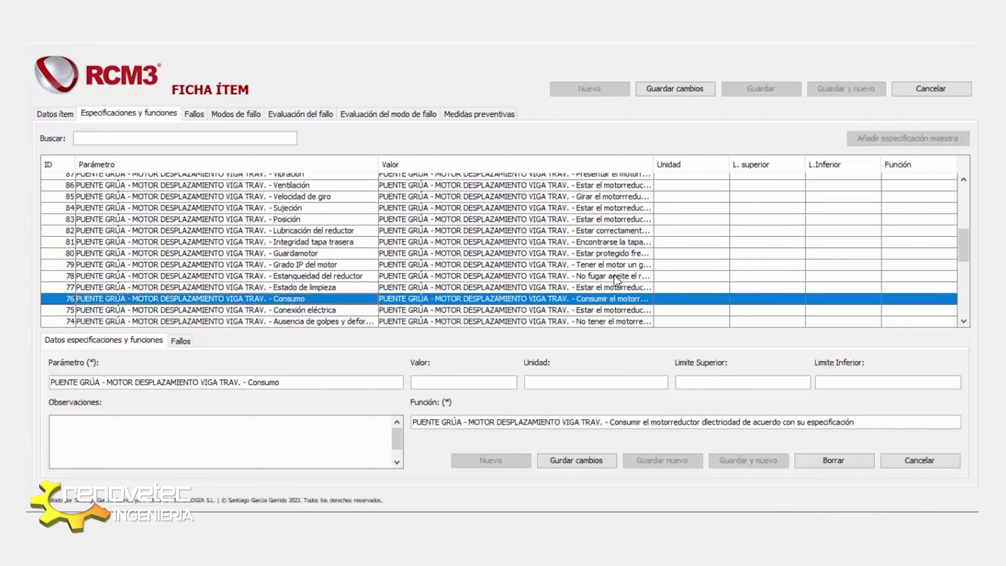
{"action": "key", "text": "Down"}
{"action": "key", "text": "Down"}
{"action": "key", "text": "Up"}
{"action": "key", "text": "Up"}
{"action": "key", "text": "Up"}
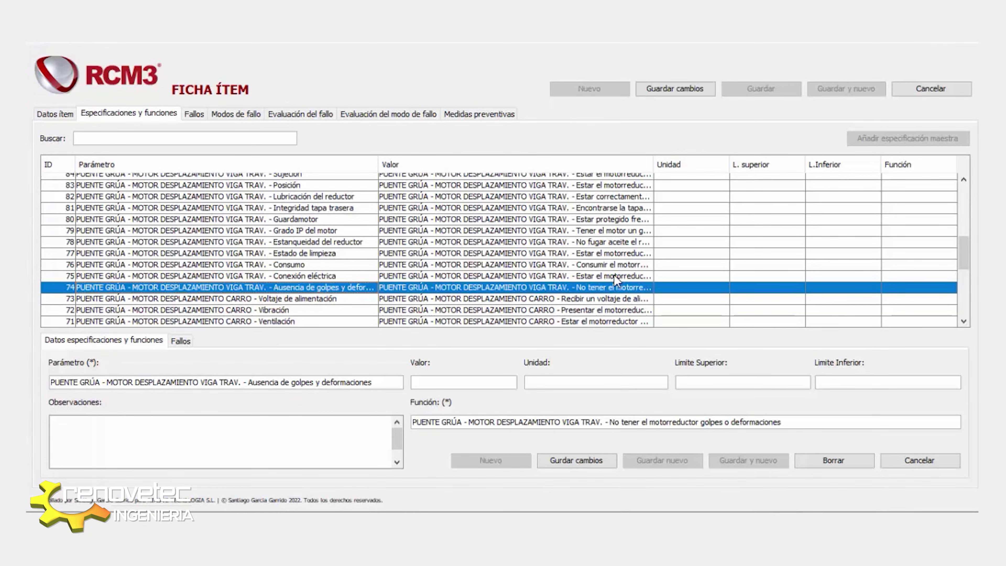
Look over the first MOTOR DESPLAZAMIENTO CARRO specifications and return to its Voltaje de alimentación
{"action": "key", "text": "Down"}
{"action": "key", "text": "Down"}
{"action": "key", "text": "Down"}
{"action": "key", "text": "Down"}
{"action": "key", "text": "Down"}
{"action": "key", "text": "Down"}
{"action": "key", "text": "Down"}
{"action": "key", "text": "Up"}
{"action": "key", "text": "Up"}
{"action": "key", "text": "Up"}
{"action": "key", "text": "Up"}
{"action": "key", "text": "Up"}
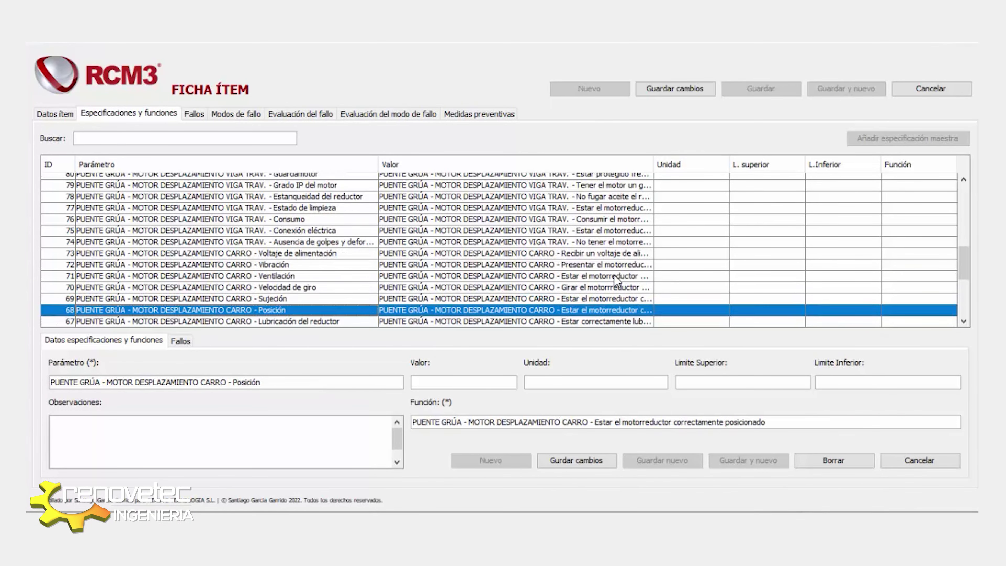
{"action": "key", "text": "Up"}
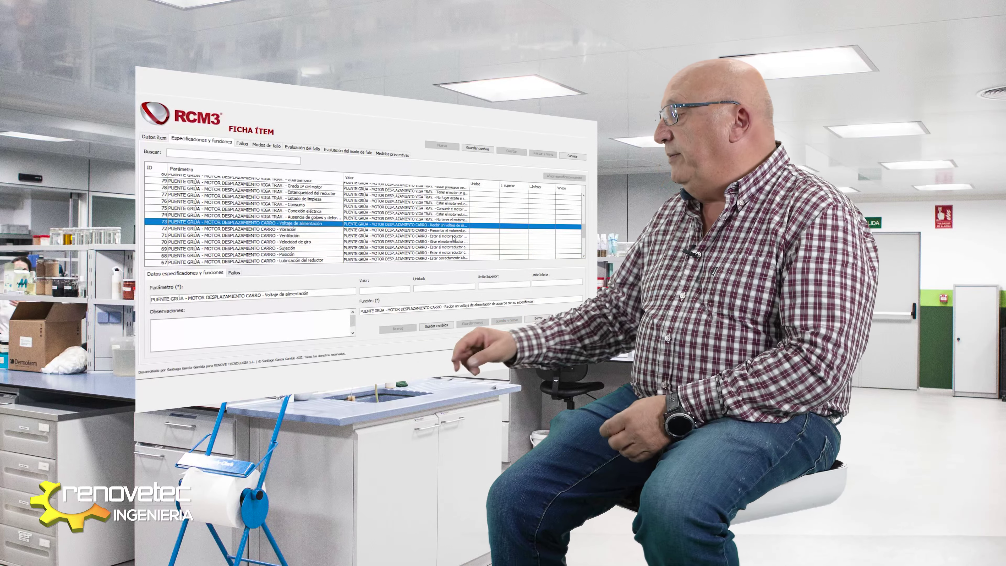
Examine the MOTOR DESPLAZAMIENTO CARRO specifications between Vibración and Estanqueidad del reductor
{"action": "key", "text": "Down"}
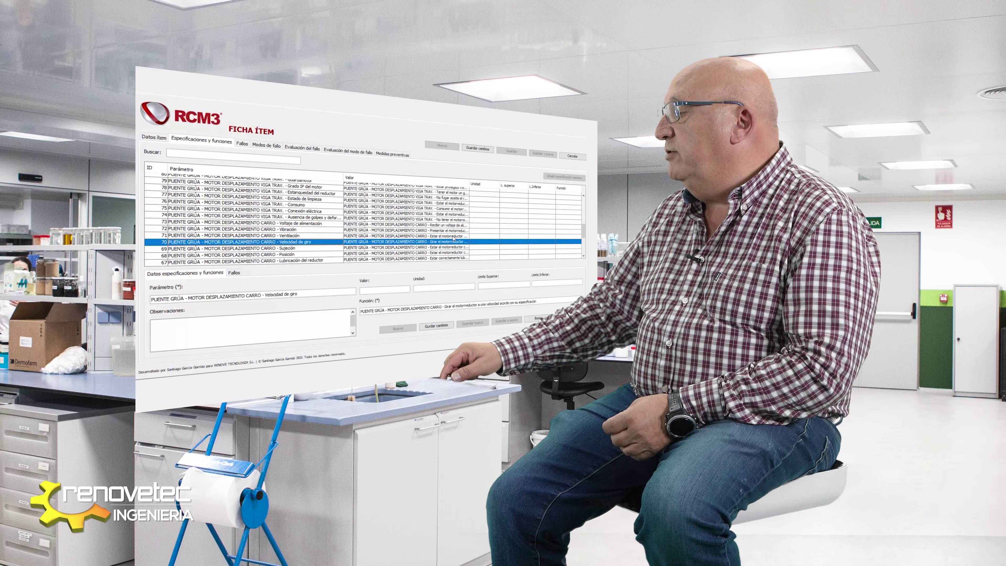
{"action": "key", "text": "Down"}
{"action": "key", "text": "Down"}
{"action": "key", "text": "Down"}
{"action": "key", "text": "Down"}
{"action": "key", "text": "Down"}
{"action": "key", "text": "Up"}
{"action": "key", "text": "Up"}
{"action": "key", "text": "Up"}
{"action": "key", "text": "Up"}
{"action": "key", "text": "Up"}
{"action": "key", "text": "Up"}
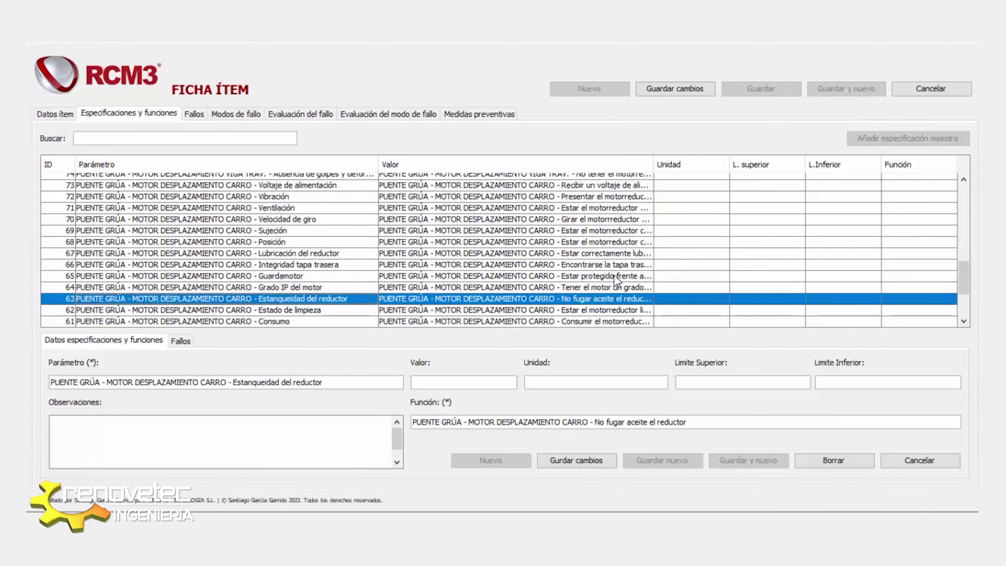
Check the remaining MOTOR DESPLAZAMIENTO CARRO functions through Conexión eléctrica and Ausencia de golpes y deformaciones
{"action": "key", "text": "Up"}
{"action": "key", "text": "Up"}
{"action": "key", "text": "Up"}
{"action": "key", "text": "Up"}
{"action": "key", "text": "Up"}
{"action": "key", "text": "Up"}
{"action": "key", "text": "Down"}
{"action": "key", "text": "Down"}
{"action": "key", "text": "Down"}
{"action": "key", "text": "Down"}
{"action": "key", "text": "Down"}
{"action": "key", "text": "Down"}
{"action": "key", "text": "Down"}
{"action": "key", "text": "Down"}
{"action": "key", "text": "Down"}
{"action": "key", "text": "Down"}
{"action": "key", "text": "Down"}
{"action": "key", "text": "Down"}
{"action": "key", "text": "Down"}
{"action": "key", "text": "Down"}
{"action": "key", "text": "Down"}
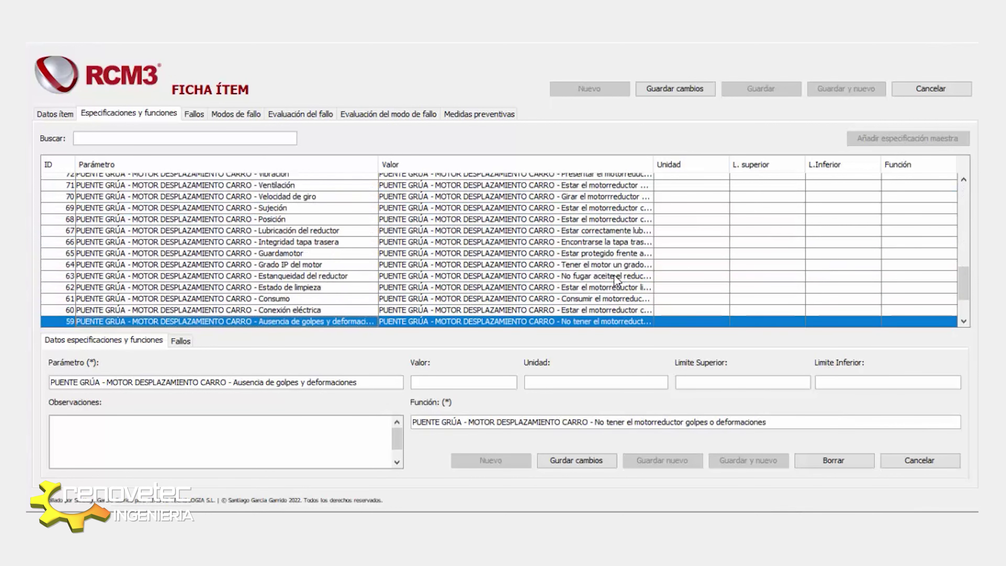
{"action": "key", "text": "Up"}
{"action": "key", "text": "Up"}
{"action": "key", "text": "Up"}
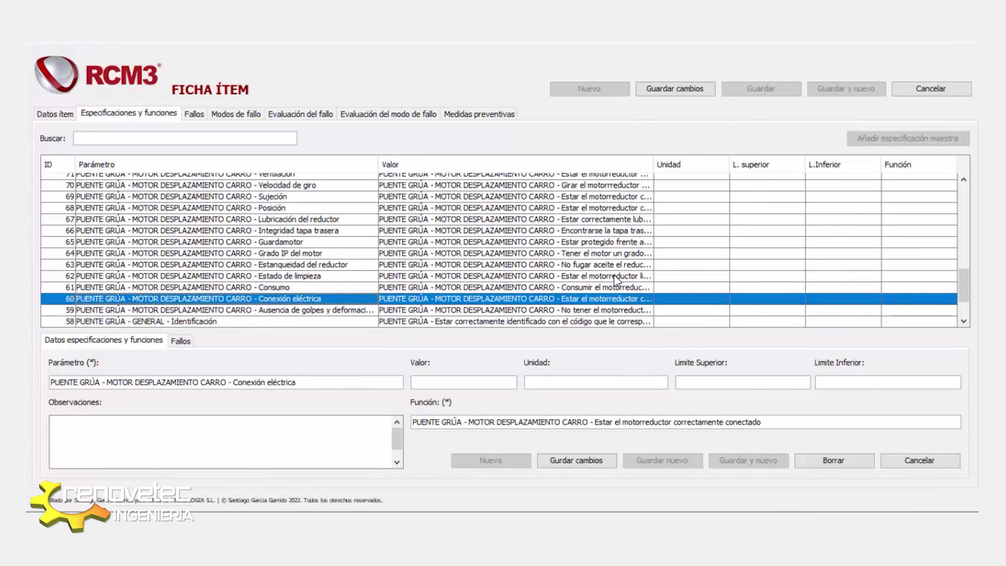
{"action": "key", "text": "Down"}
{"action": "key", "text": "Down"}
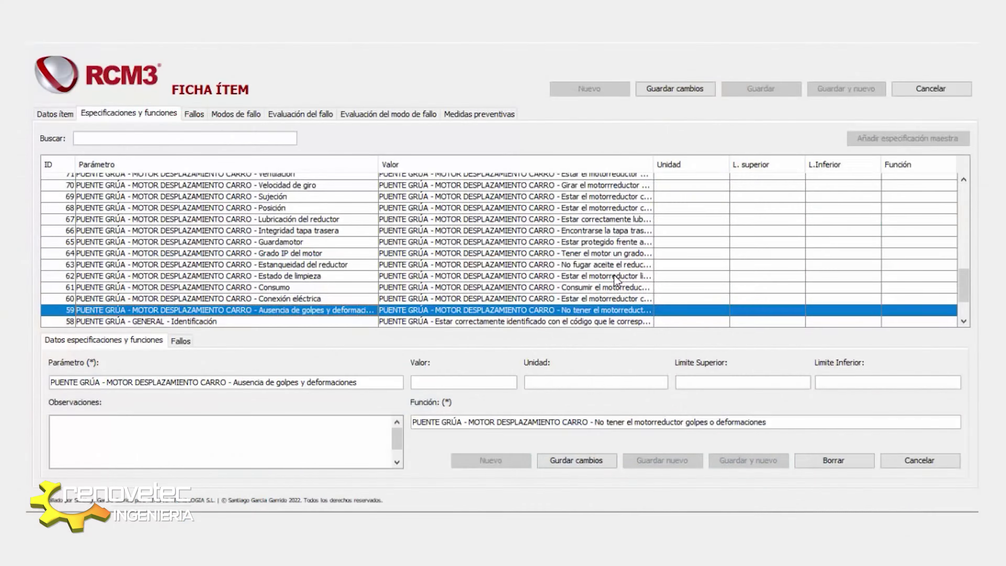
View the overhead crane's functions for Identificación, Funcionamiento del mando remoto and Funcionamiento del mando local
{"action": "key", "text": "Down"}
{"action": "key", "text": "Down"}
{"action": "key", "text": "Down"}
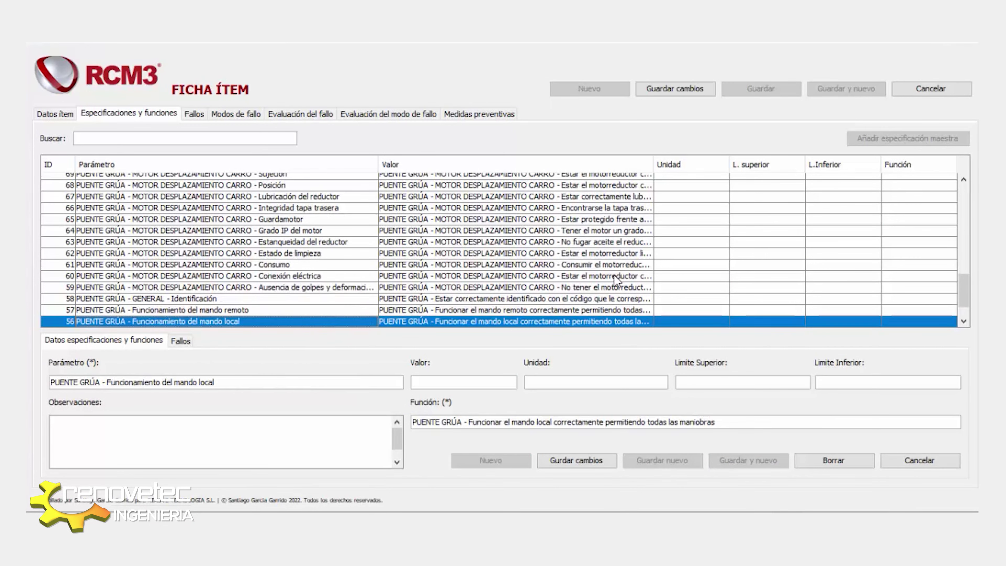
Review the overhead crane's remote and local control functions through its Estado de limpieza general entry
{"action": "key", "text": "Up"}
{"action": "key", "text": "Up"}
{"action": "key", "text": "Down"}
{"action": "key", "text": "Down"}
{"action": "key", "text": "Down"}
{"action": "key", "text": "Down"}
{"action": "key", "text": "Up"}
{"action": "key", "text": "Up"}
{"action": "key", "text": "Down"}
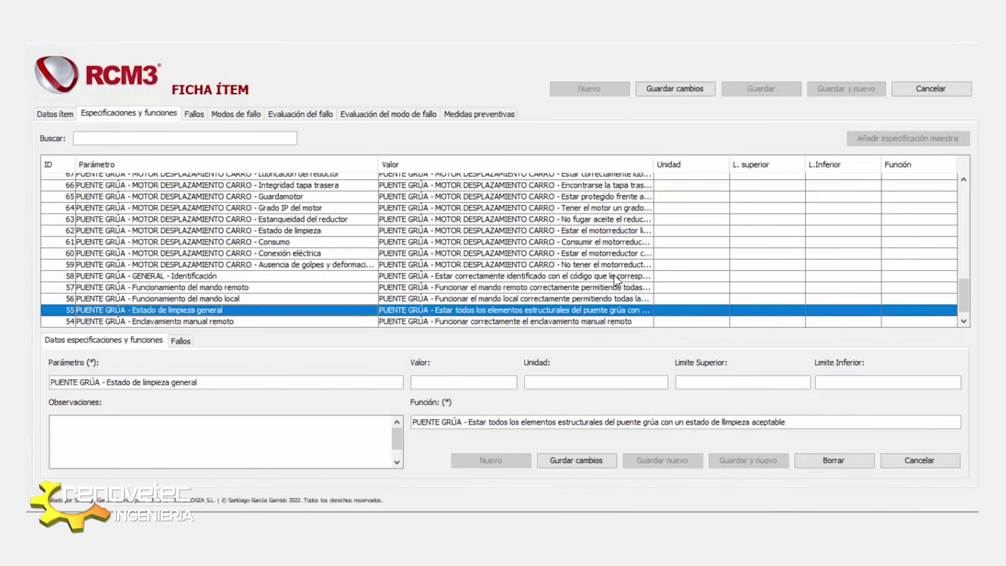
Check the overhead crane's Enclavamiento manual remoto and Características de la carga functions
{"action": "key", "text": "Down"}
{"action": "key", "text": "Down"}
{"action": "key", "text": "Up"}
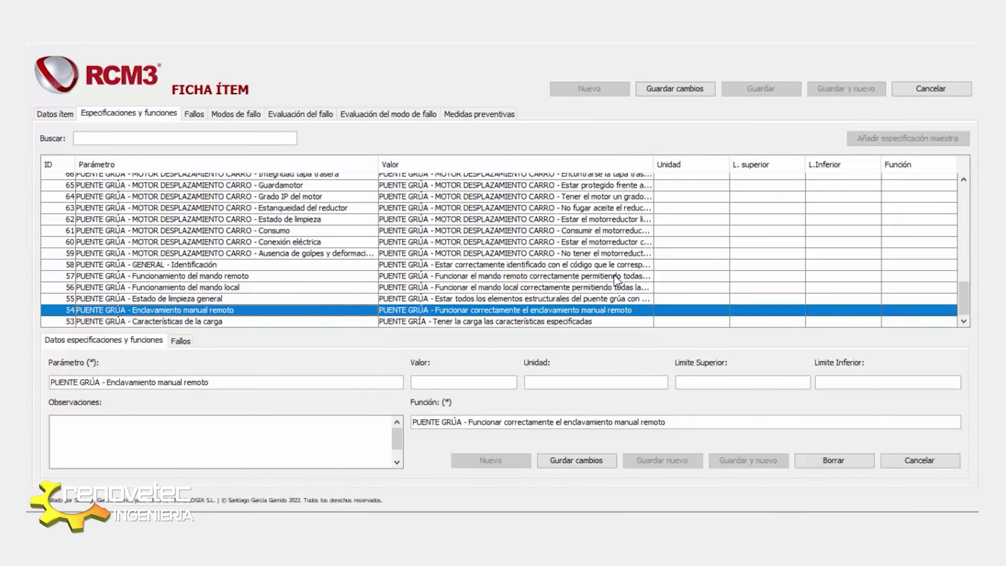
{"action": "key", "text": "Down"}
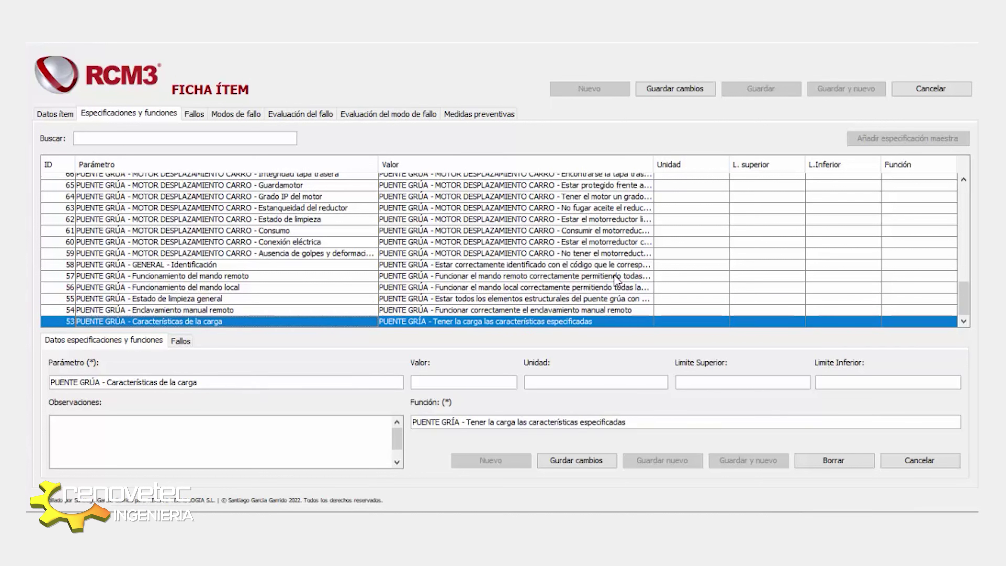
Go back over the general crane functions and the MOTOR DESPLAZAMIENTO CARRO entries up to Sujeción
{"action": "key", "text": "Up"}
{"action": "key", "text": "Up"}
{"action": "key", "text": "Up"}
{"action": "key", "text": "Up"}
{"action": "key", "text": "Up"}
{"action": "key", "text": "Up"}
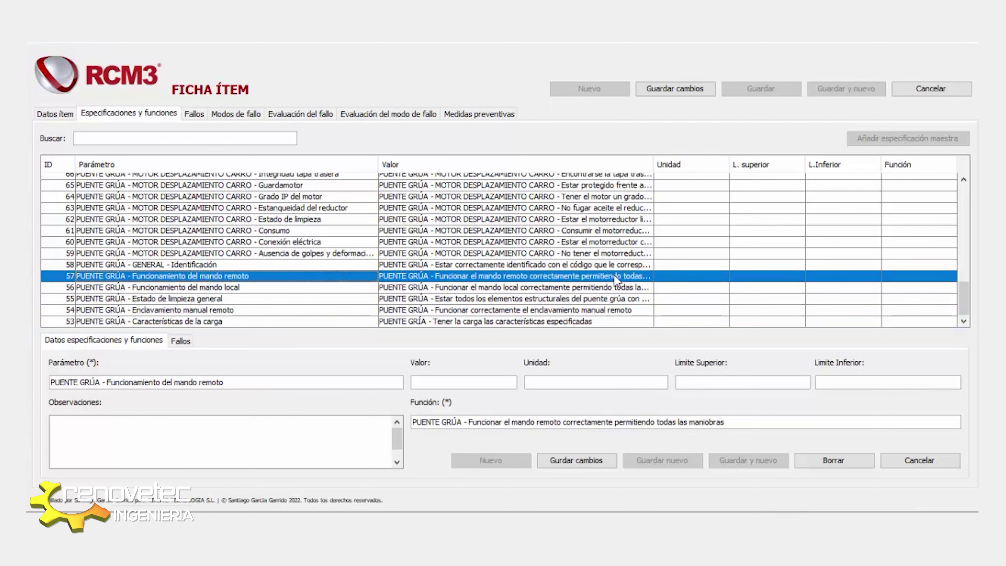
{"action": "key", "text": "Up"}
{"action": "key", "text": "Up"}
{"action": "key", "text": "Up"}
{"action": "key", "text": "Up"}
{"action": "key", "text": "Up"}
{"action": "key", "text": "Up"}
{"action": "key", "text": "Up"}
{"action": "key", "text": "Up"}
{"action": "key", "text": "Up"}
{"action": "key", "text": "Up"}
{"action": "key", "text": "Up"}
{"action": "key", "text": "Up"}
{"action": "key", "text": "Up"}
{"action": "key", "text": "Up"}
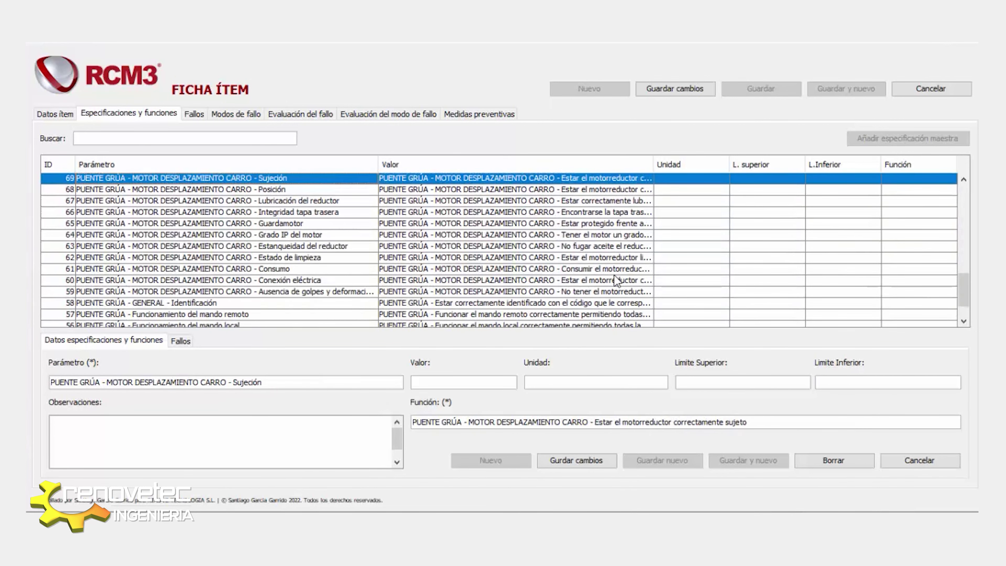
Look over the remaining MOTOR DESPLAZAMIENTO CARRO entries and continue into MOTOR DESPLAZAMIENTO VIGA TRAV. up to Lubricación del reductor
{"action": "key", "text": "Up"}
{"action": "key", "text": "Up"}
{"action": "key", "text": "Up"}
{"action": "key", "text": "Up"}
{"action": "key", "text": "Up"}
{"action": "key", "text": "Up"}
{"action": "key", "text": "Up"}
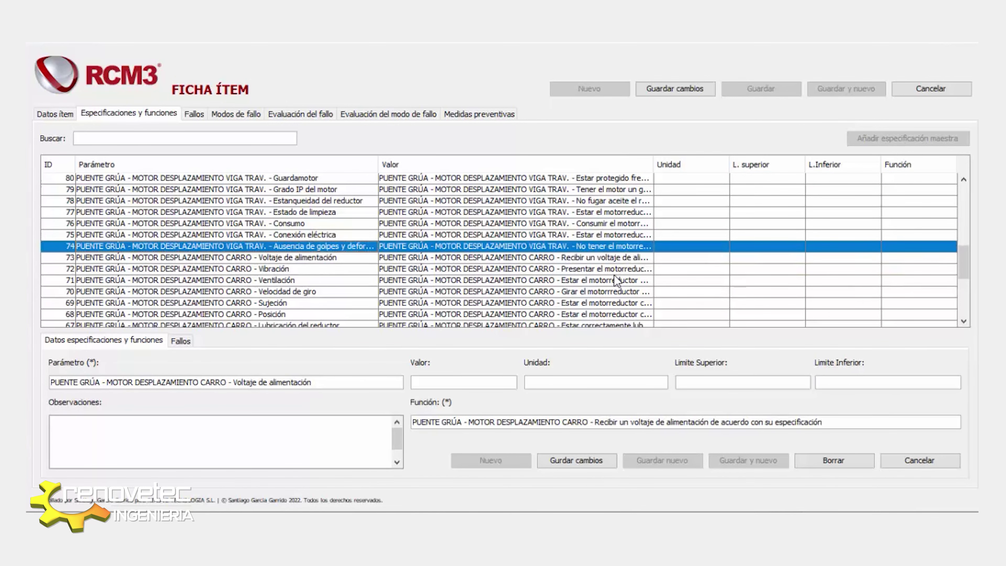
{"action": "key", "text": "Up"}
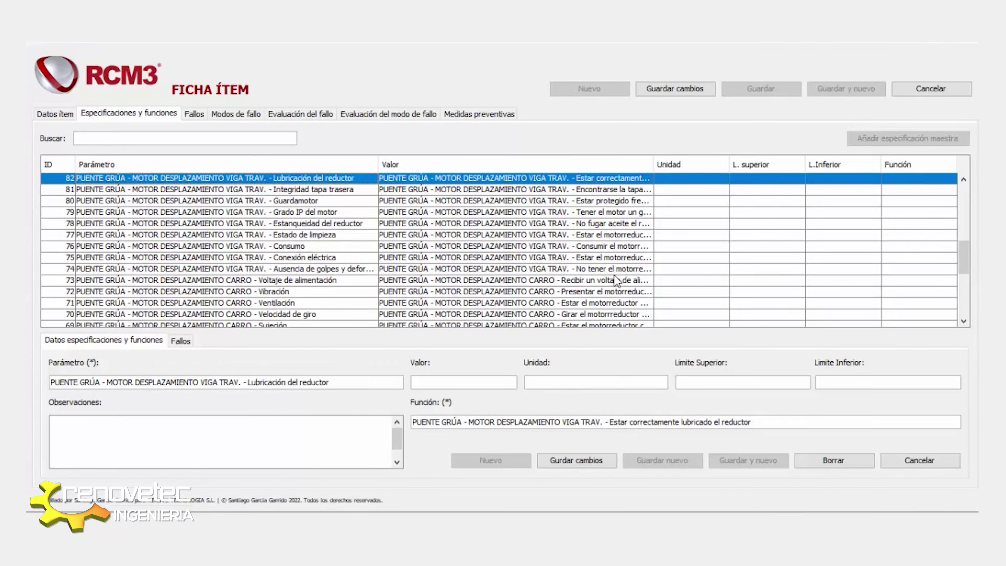
Look through the remaining MOTOR DESPLAZAMIENTO VIGA TRAV. specifications and the TRAVERSERA entries up to Nivelación
{"action": "key", "text": "Up"}
{"action": "key", "text": "Up"}
{"action": "key", "text": "Up"}
{"action": "key", "text": "Up"}
{"action": "key", "text": "Up"}
{"action": "key", "text": "Up"}
{"action": "key", "text": "Up"}
{"action": "key", "text": "Up"}
{"action": "key", "text": "Up"}
{"action": "key", "text": "Up"}
{"action": "key", "text": "Up"}
{"action": "key", "text": "Up"}
{"action": "key", "text": "Up"}
{"action": "key", "text": "Up"}
{"action": "key", "text": "Up"}
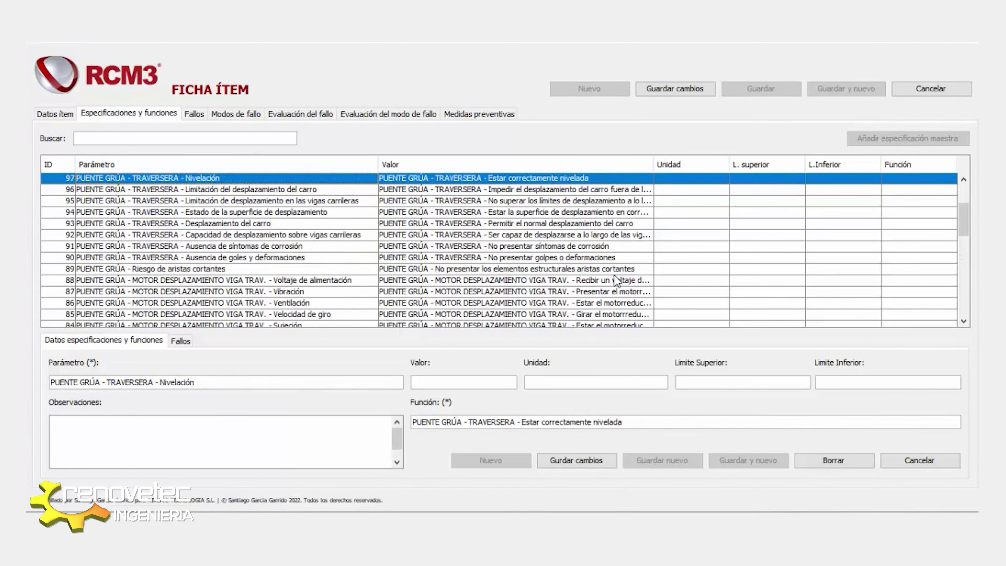
View the TRAVERSERA travel speed specifications and the VIGA CARRILERA entries on golpes, deformaciones and síntomas de corrosión
{"action": "key", "text": "Up"}
{"action": "key", "text": "Up"}
{"action": "key", "text": "Up"}
{"action": "key", "text": "Up"}
{"action": "key", "text": "Up"}
{"action": "key", "text": "Up"}
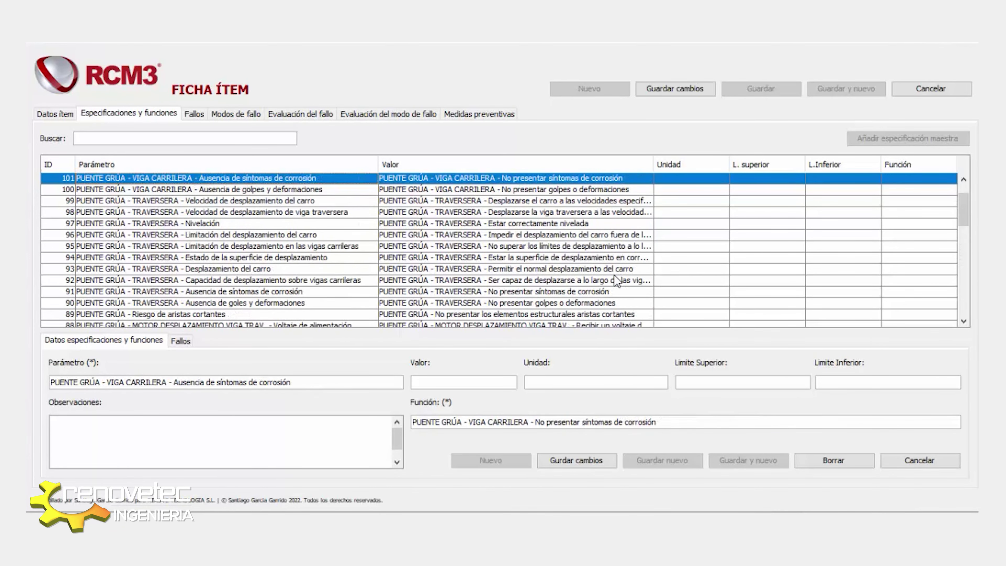
Return through the VIGA CARRILERA and TRAVERSERA specifications to examine the crane's Riesgo de aristas cortantes function
{"action": "key", "text": "Down"}
{"action": "key", "text": "Down"}
{"action": "key", "text": "Down"}
{"action": "key", "text": "Down"}
{"action": "key", "text": "Down"}
{"action": "key", "text": "Down"}
{"action": "key", "text": "Down"}
{"action": "key", "text": "Down"}
{"action": "key", "text": "Down"}
{"action": "key", "text": "Down"}
{"action": "key", "text": "Down"}
{"action": "key", "text": "Down"}
{"action": "key", "text": "Down"}
{"action": "key", "text": "Down"}
{"action": "key", "text": "Down"}
{"action": "key", "text": "Down"}
{"action": "key", "text": "Down"}
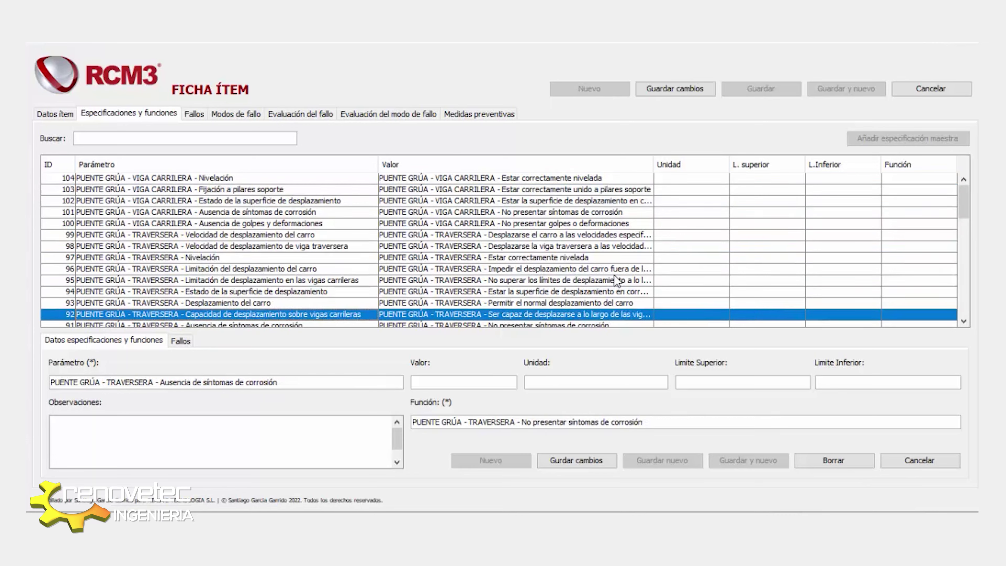
{"action": "key", "text": "Up"}
{"action": "key", "text": "Up"}
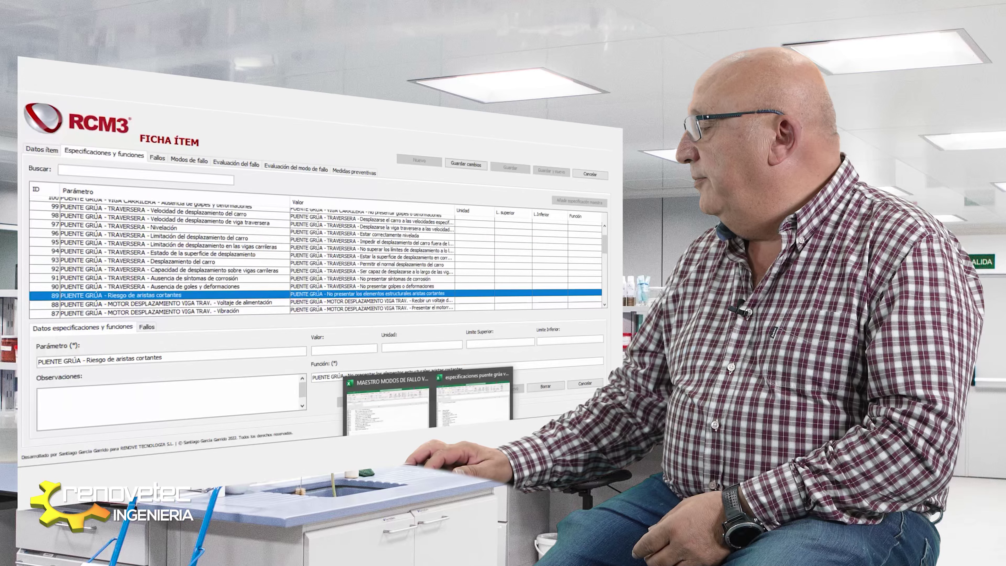
Switch to the especificaciones puente grúa workbook in Excel
{"action": "left_click", "coordinate": [472, 402]}
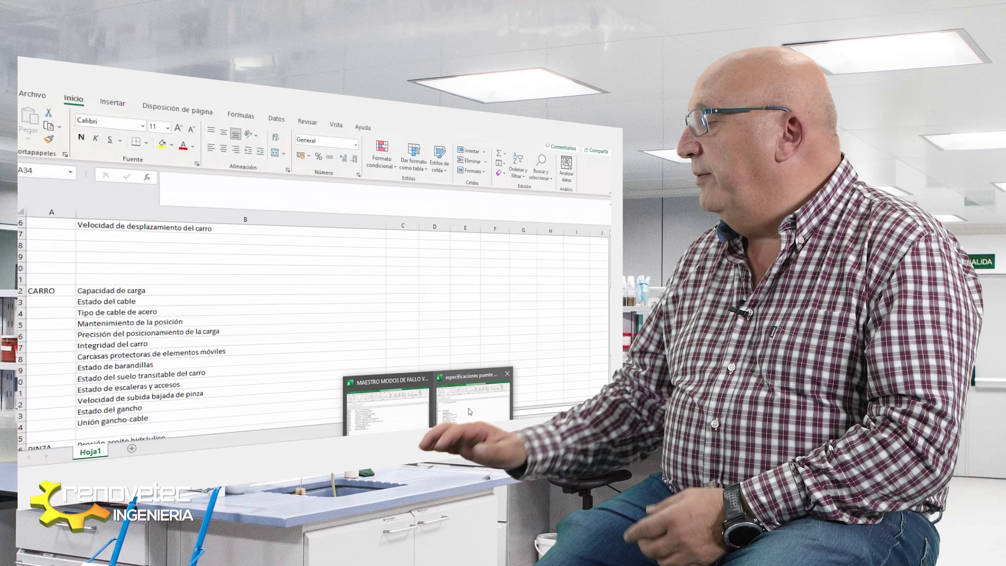